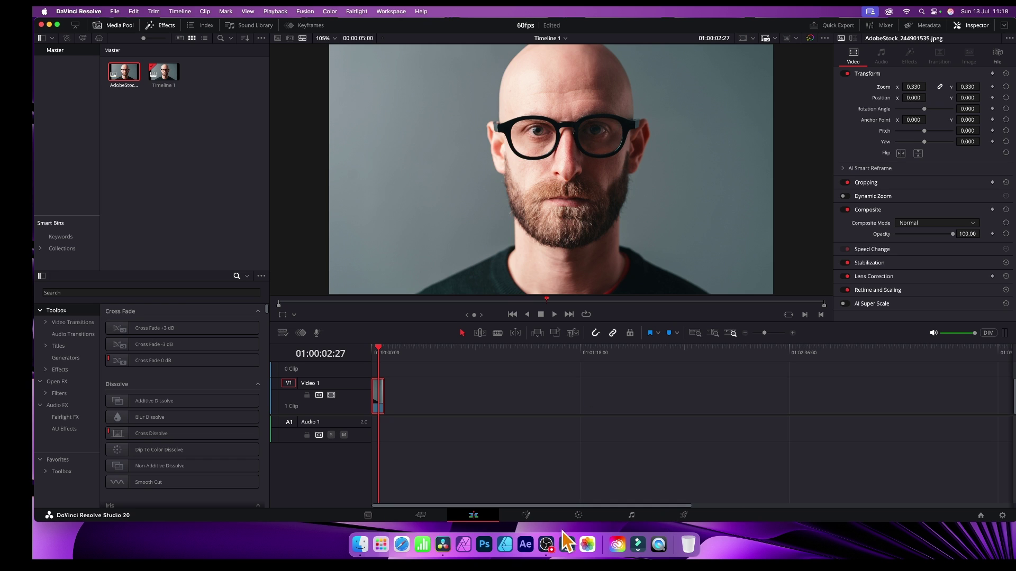
# - Switch to the Fusion page and drop a Merge node between MediaIn1 and MediaOut1
pyautogui.click(527, 515)
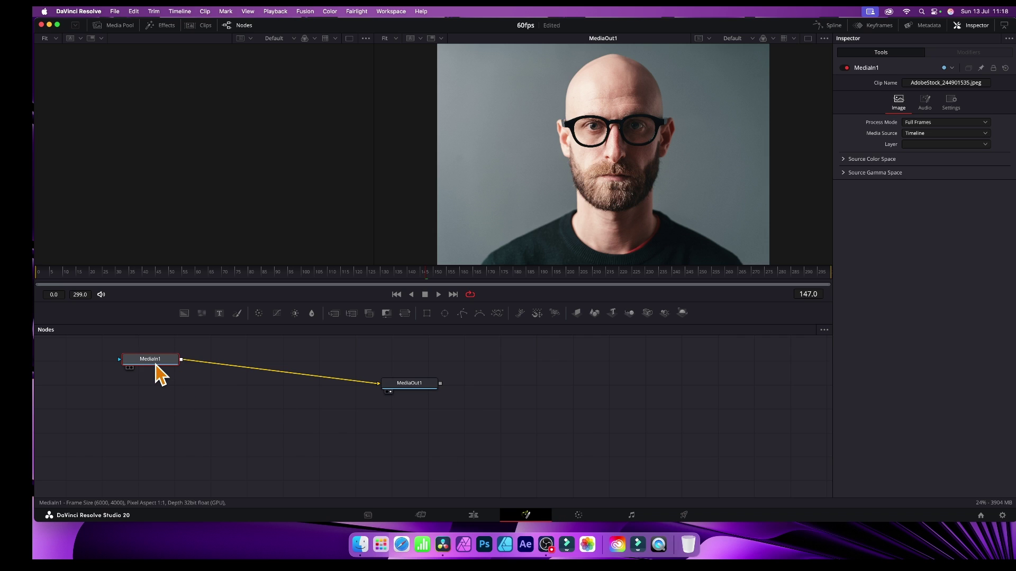
pyautogui.moveTo(154, 362); pyautogui.dragTo(273, 394)
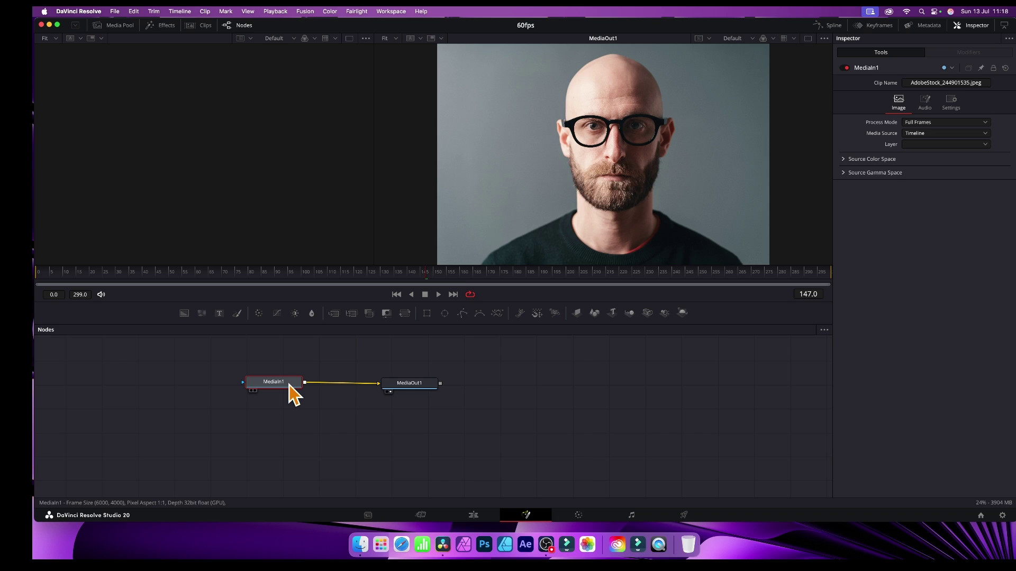
pyautogui.moveTo(293, 390)
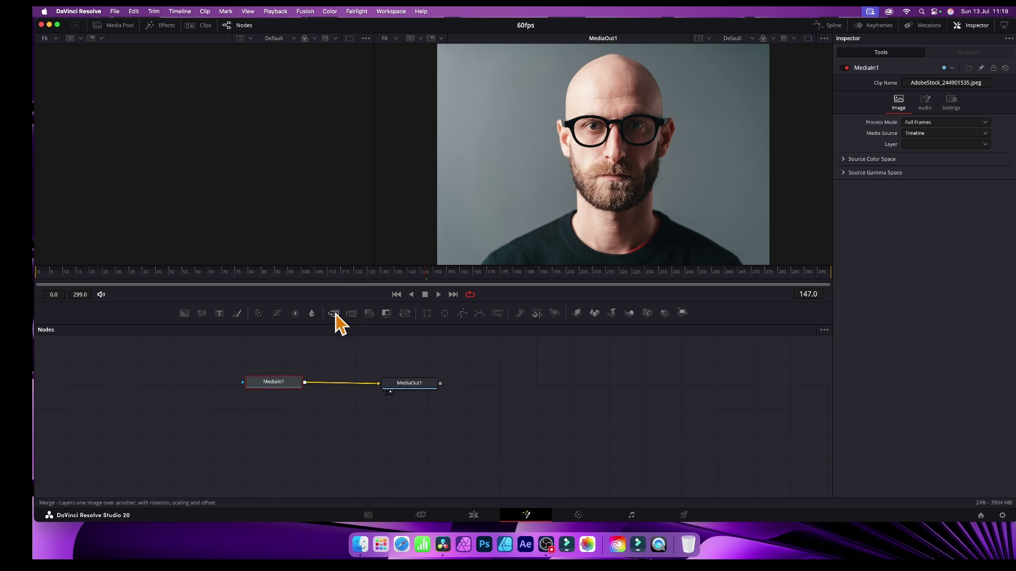
pyautogui.moveTo(336, 314); pyautogui.dragTo(353, 400)
pyautogui.moveTo(284, 385); pyautogui.dragTo(225, 388)
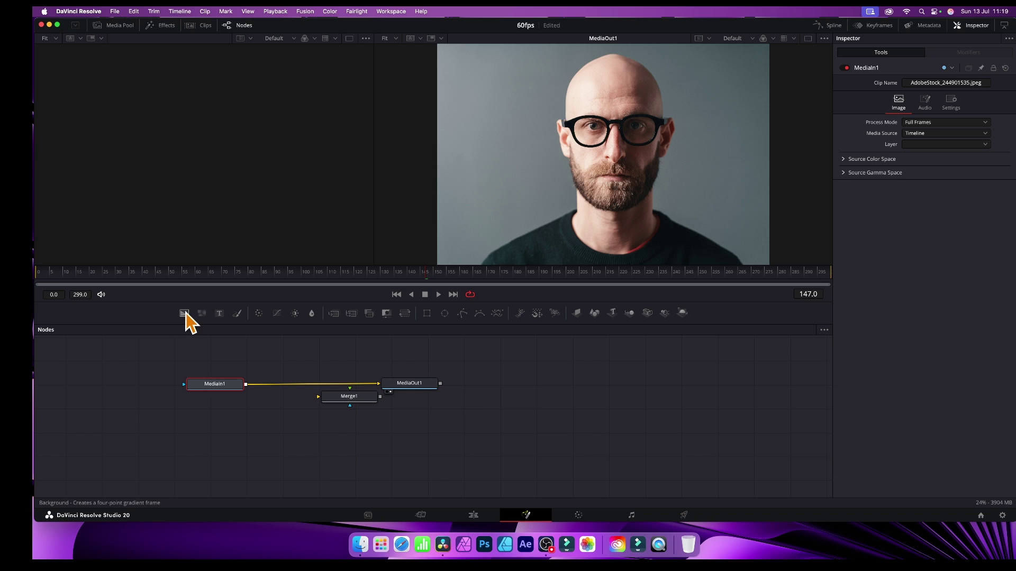
# - Add Background1 and wire it and MediaIn1 into Merge1, with Merge1 feeding MediaOut1
pyautogui.moveTo(185, 316); pyautogui.dragTo(216, 424)
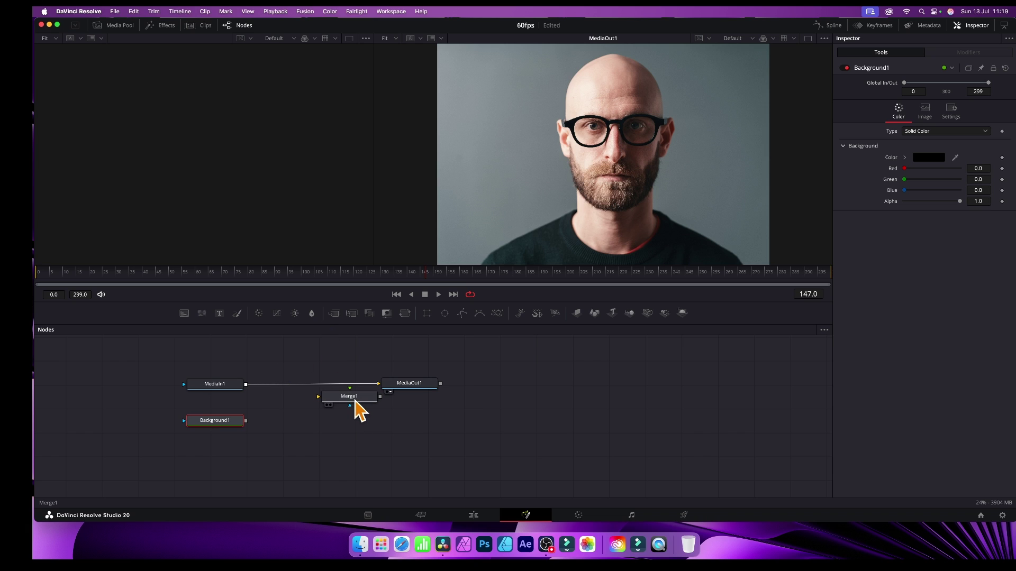
pyautogui.moveTo(354, 400); pyautogui.dragTo(331, 421)
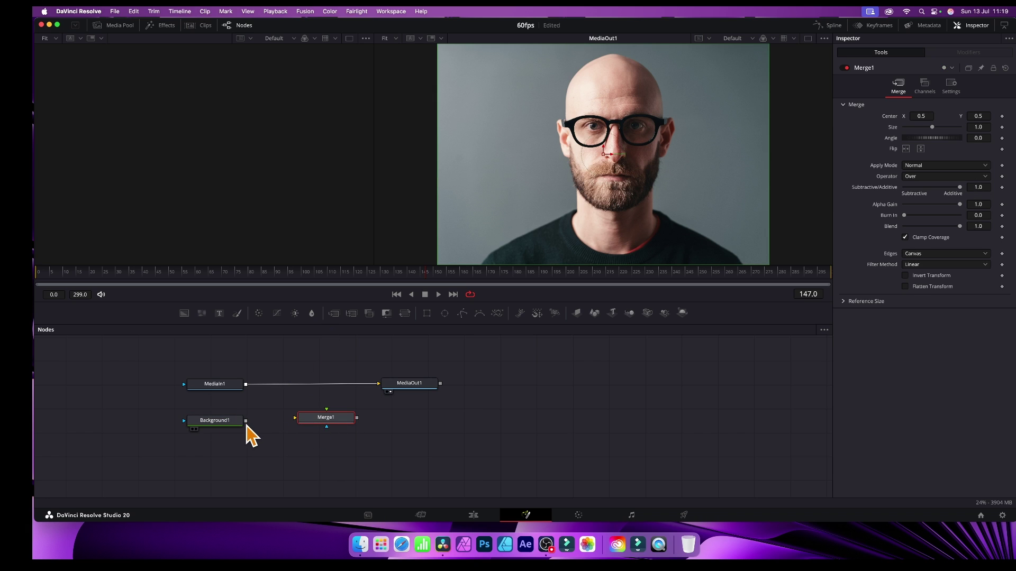
pyautogui.moveTo(245, 421); pyautogui.dragTo(302, 427)
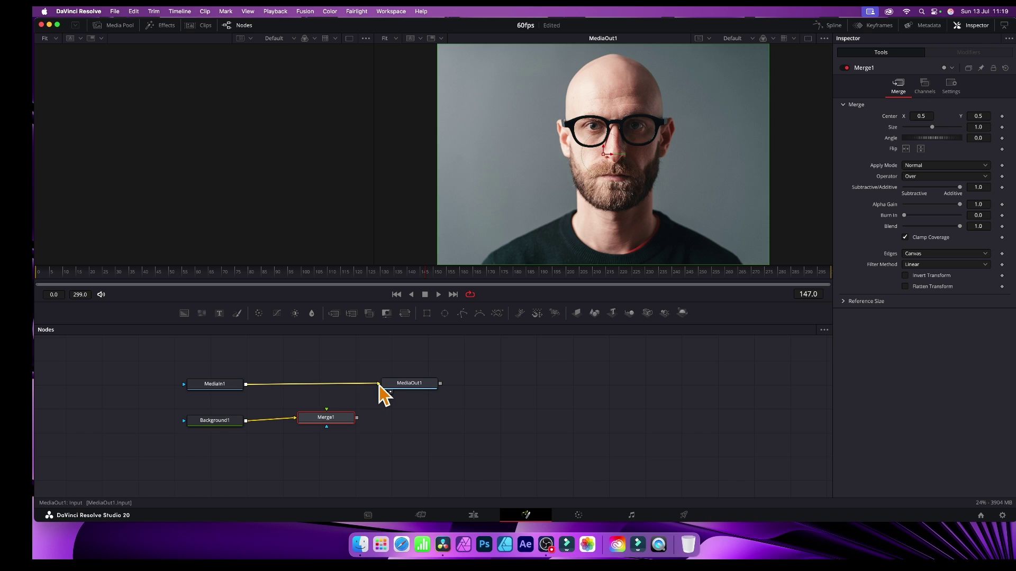
pyautogui.moveTo(379, 385); pyautogui.dragTo(303, 428)
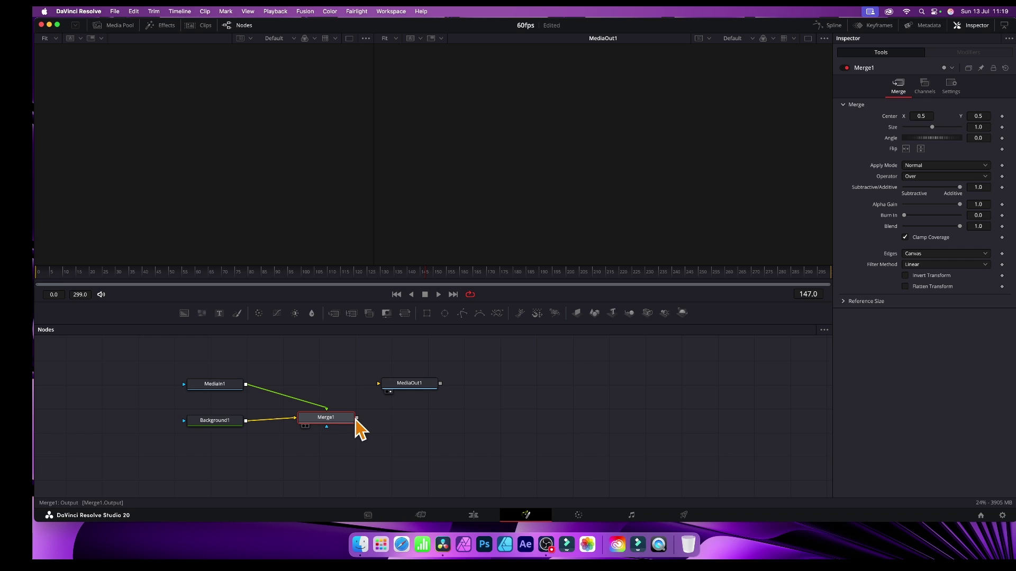
pyautogui.moveTo(358, 419); pyautogui.dragTo(379, 384)
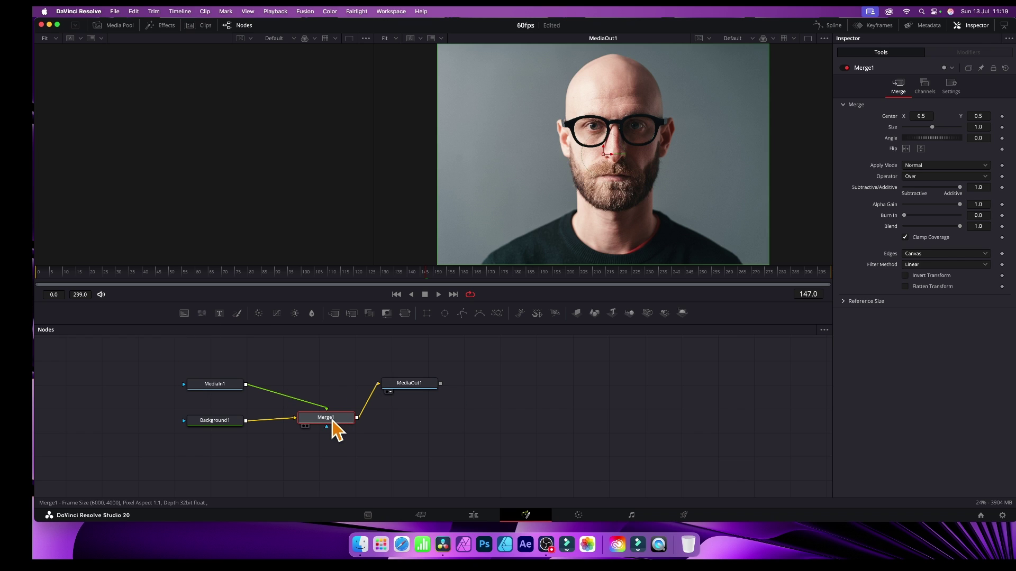
pyautogui.moveTo(330, 418); pyautogui.dragTo(339, 403)
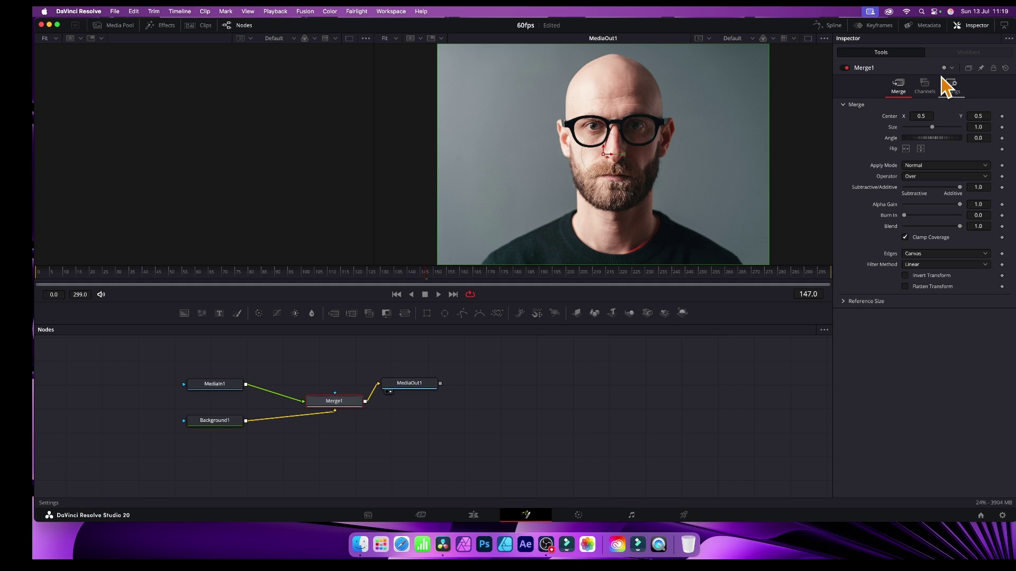
# - Set Merge1's Apply Mode to Multiply after trying Darken, then select Background1
pyautogui.click(917, 166)
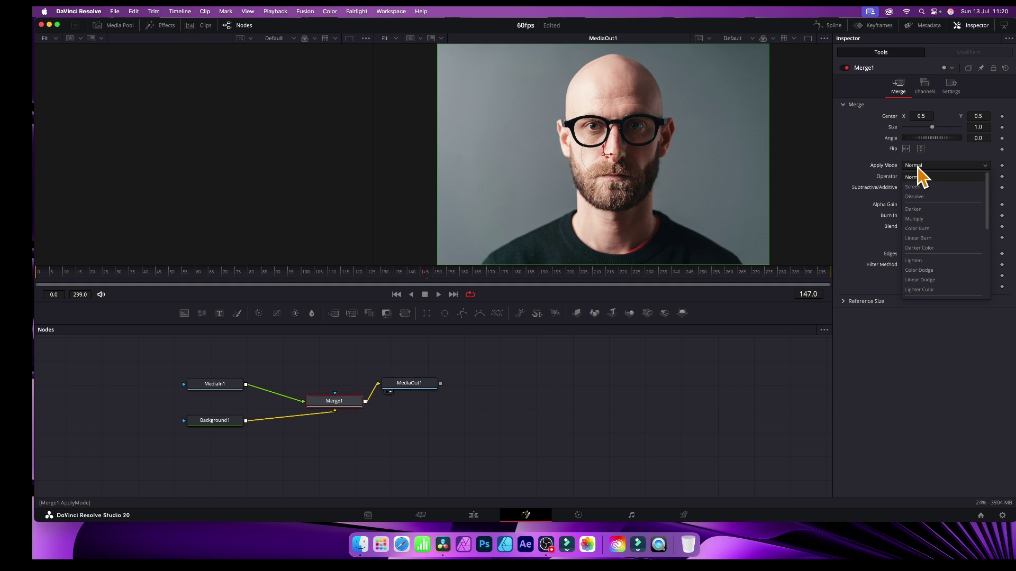
pyautogui.click(918, 210)
pyautogui.click(933, 166)
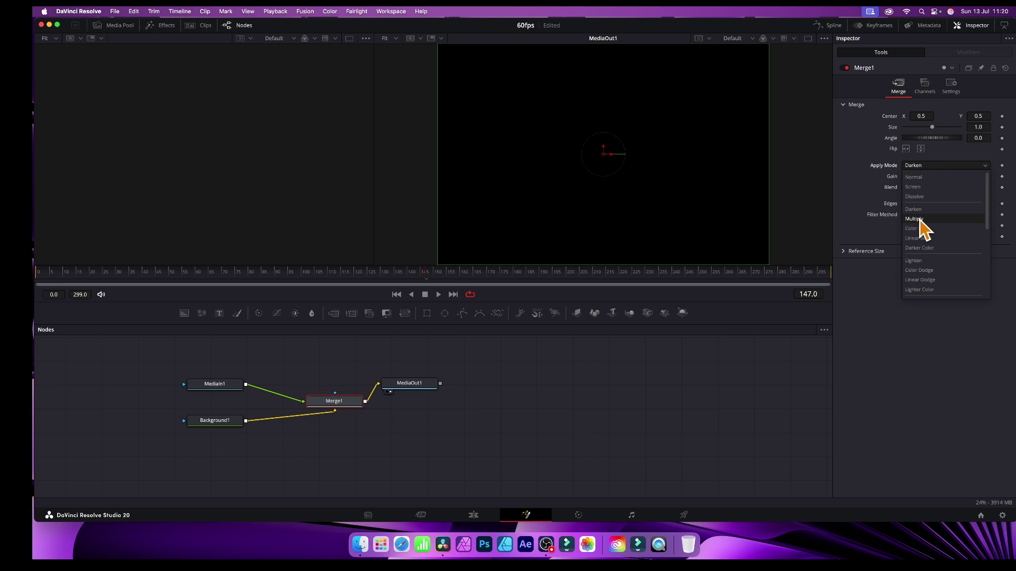
pyautogui.click(921, 229)
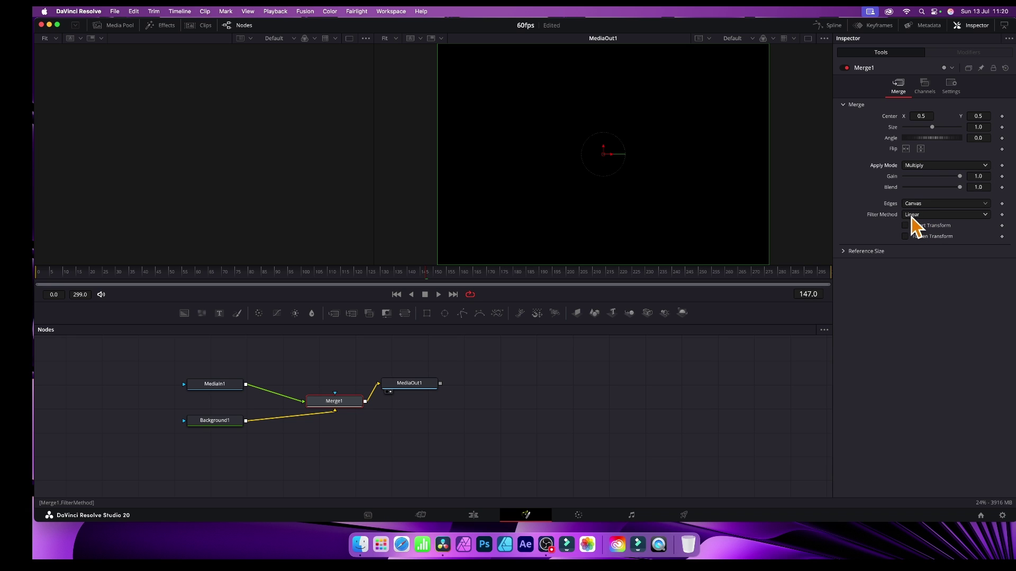
pyautogui.click(222, 424)
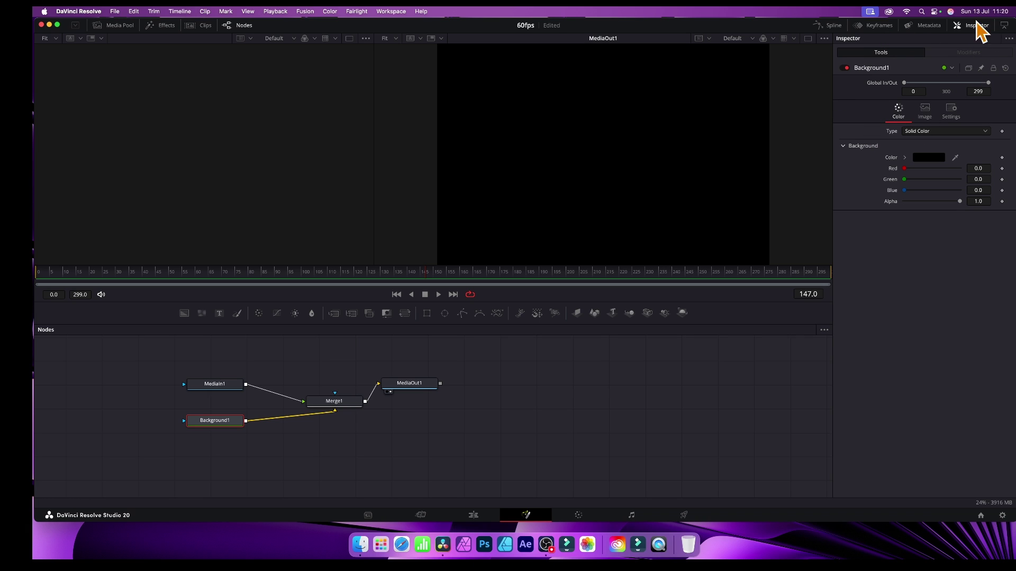
# - Make Background1 a gradient and slide its starting colour stop toward the middle
pyautogui.click(941, 132)
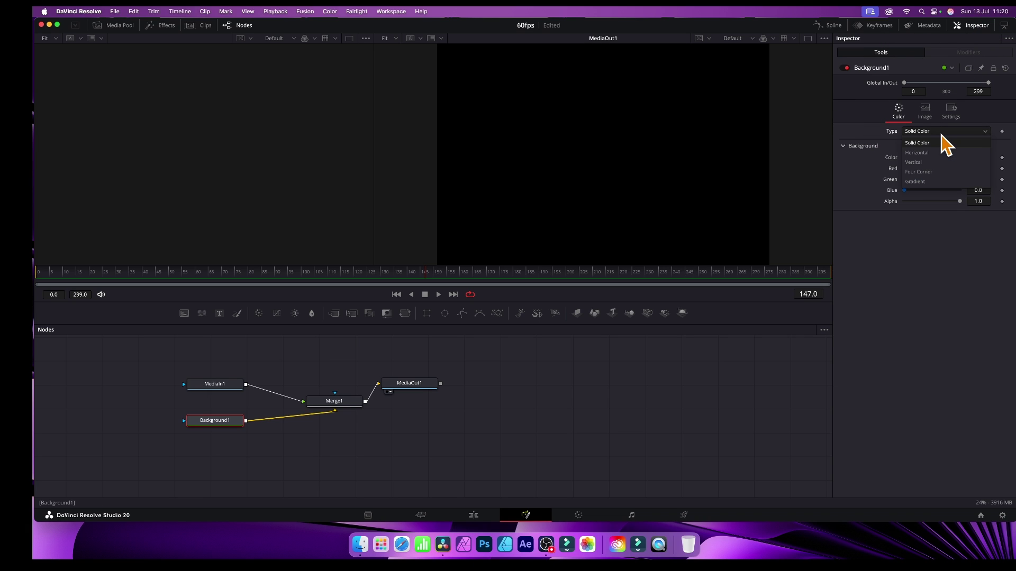
pyautogui.click(918, 182)
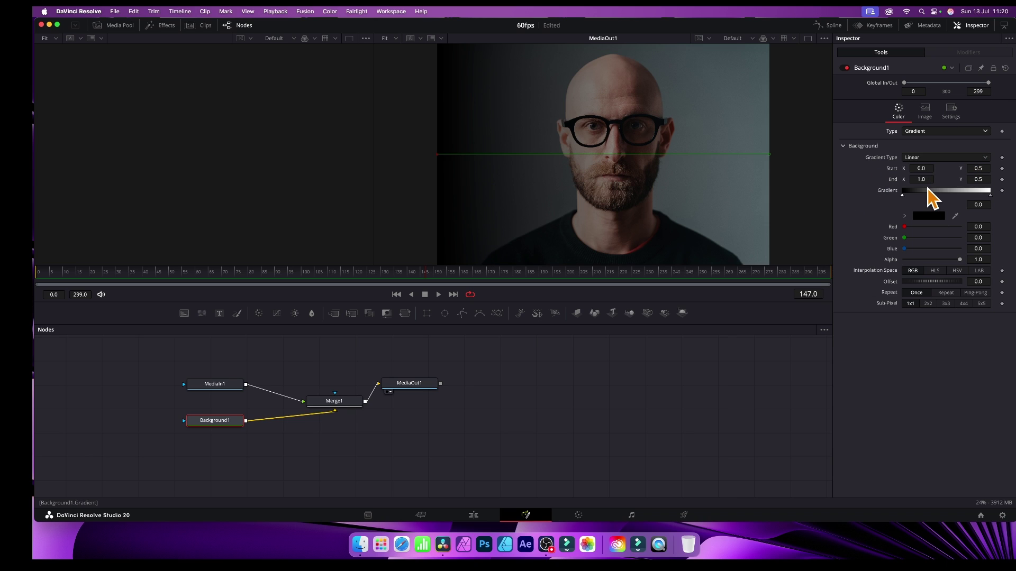
pyautogui.click(902, 195)
pyautogui.moveTo(901, 195); pyautogui.dragTo(950, 229)
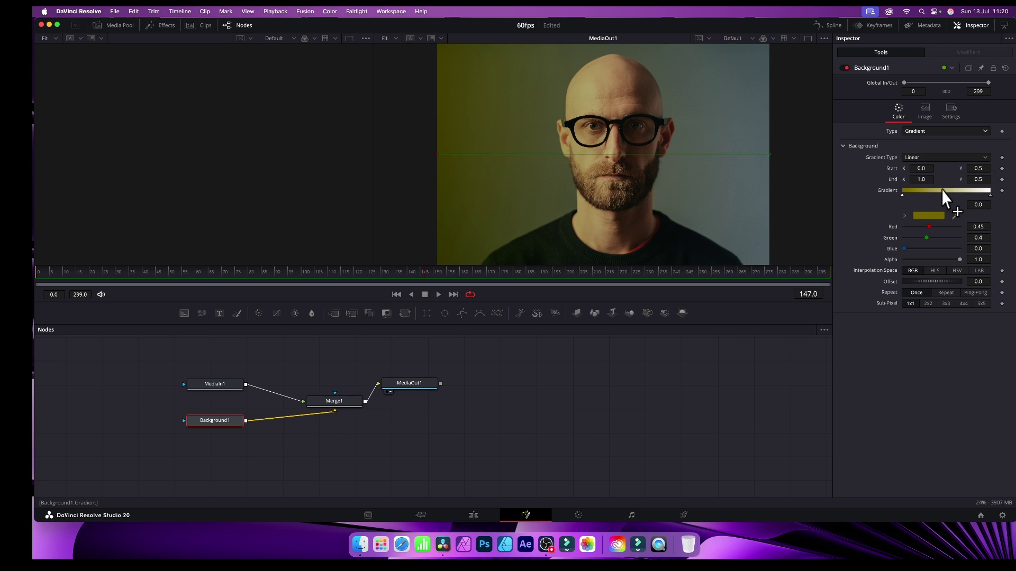
# - Add a warm reddish mid-gradient stop and set the gradient Repeat to Ping-Pong
pyautogui.click(941, 190)
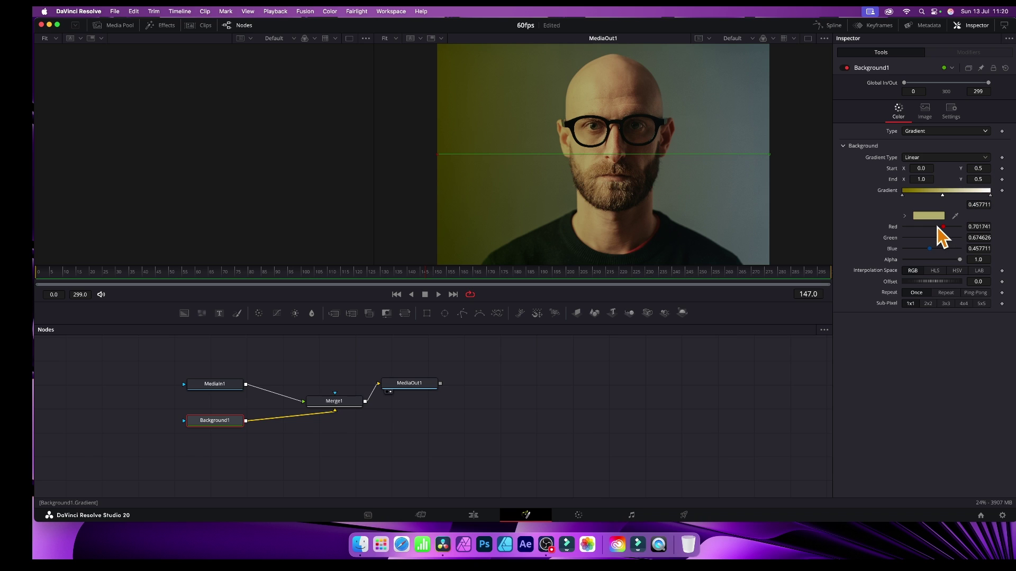
pyautogui.moveTo(938, 227)
pyautogui.mouseDown()
pyautogui.moveTo(922, 227)
pyautogui.moveTo(960, 227)
pyautogui.moveTo(935, 238)
pyautogui.moveTo(926, 227)
pyautogui.mouseUp()
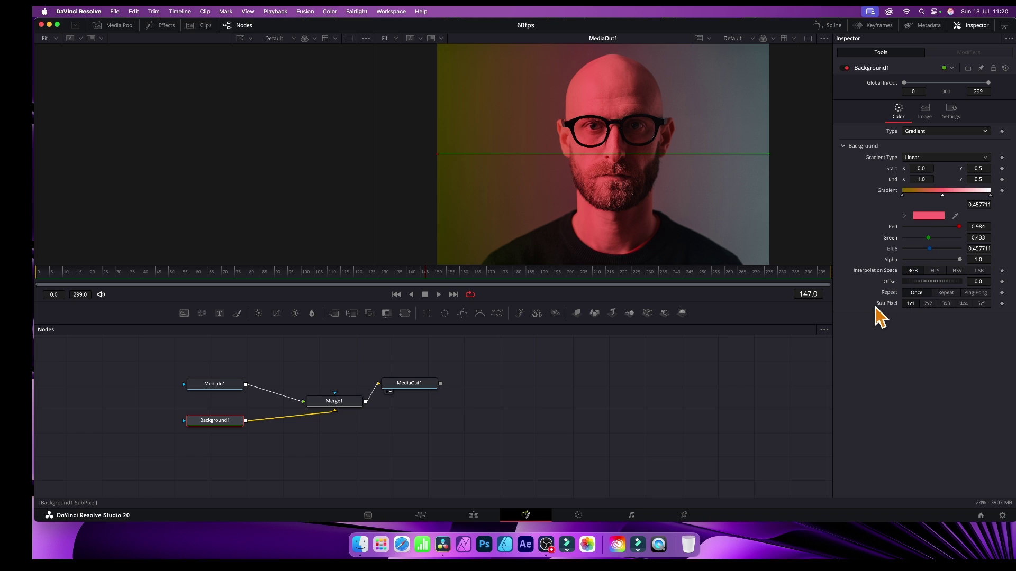
pyautogui.click(975, 294)
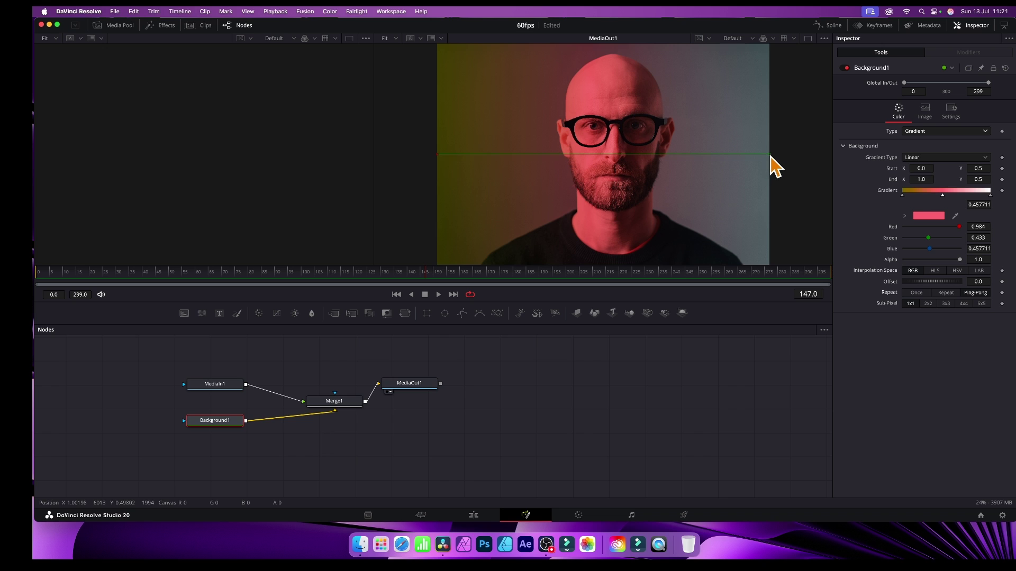
# - Set the Gradient Type to Radial and drag the start and end handles onto the face
pyautogui.moveTo(770, 154); pyautogui.dragTo(447, 155)
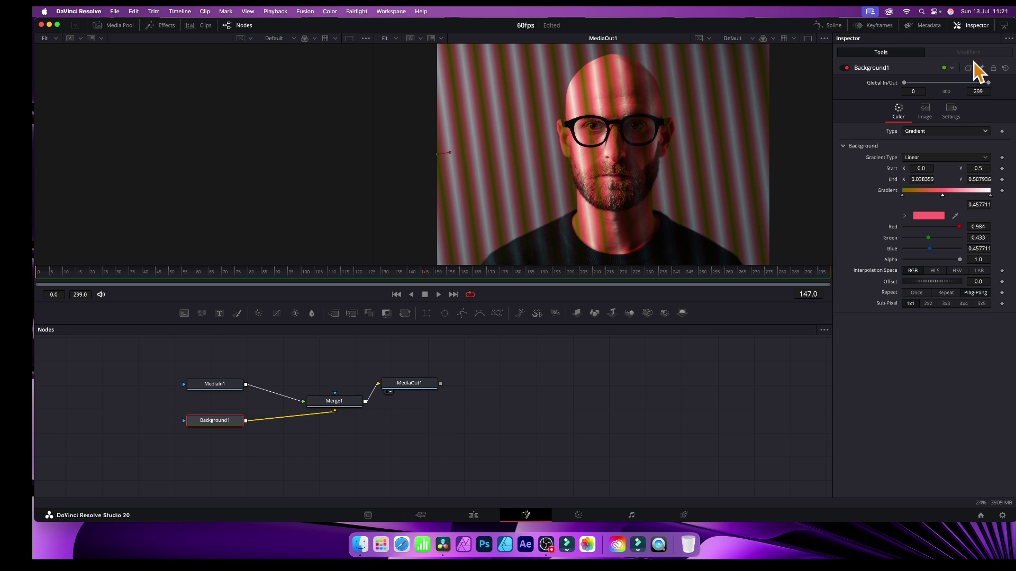
pyautogui.click(913, 158)
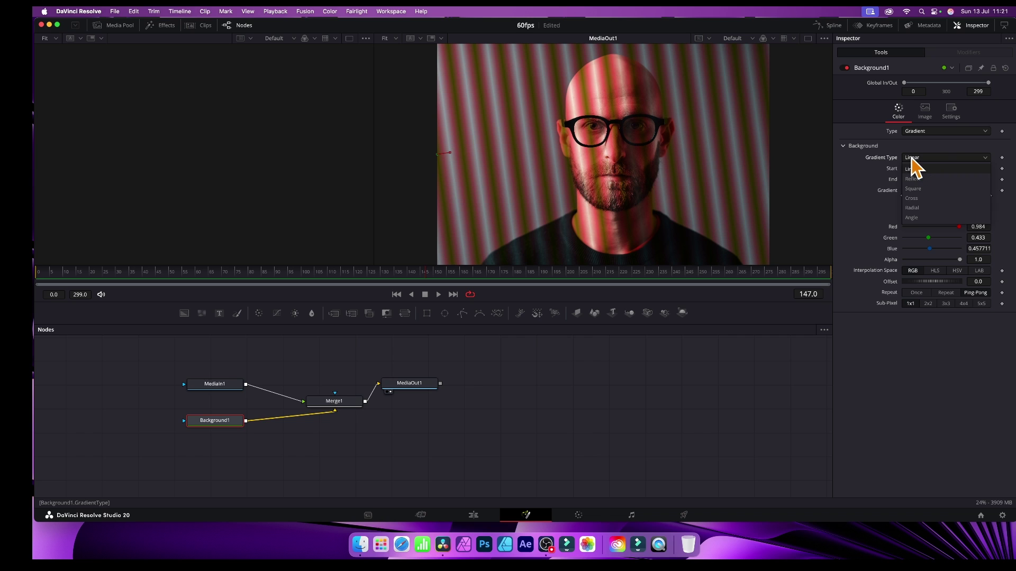
pyautogui.click(917, 209)
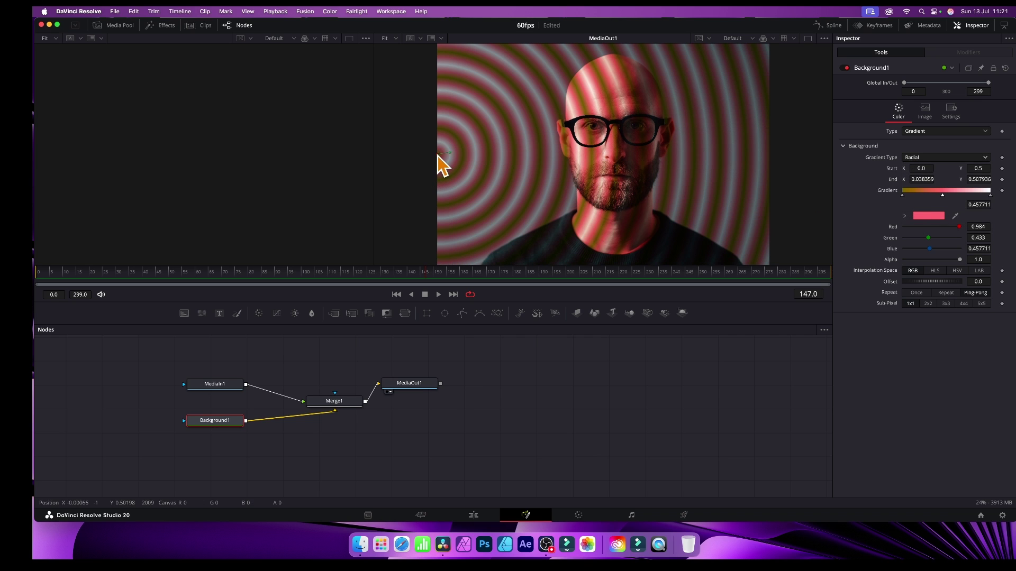
pyautogui.moveTo(438, 156); pyautogui.dragTo(617, 143)
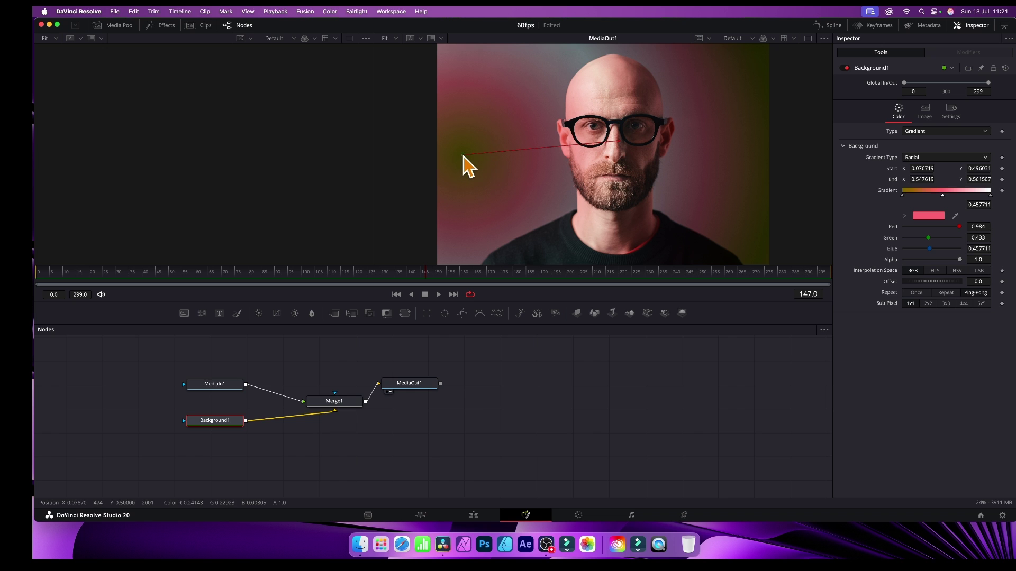
pyautogui.moveTo(462, 159); pyautogui.dragTo(614, 146)
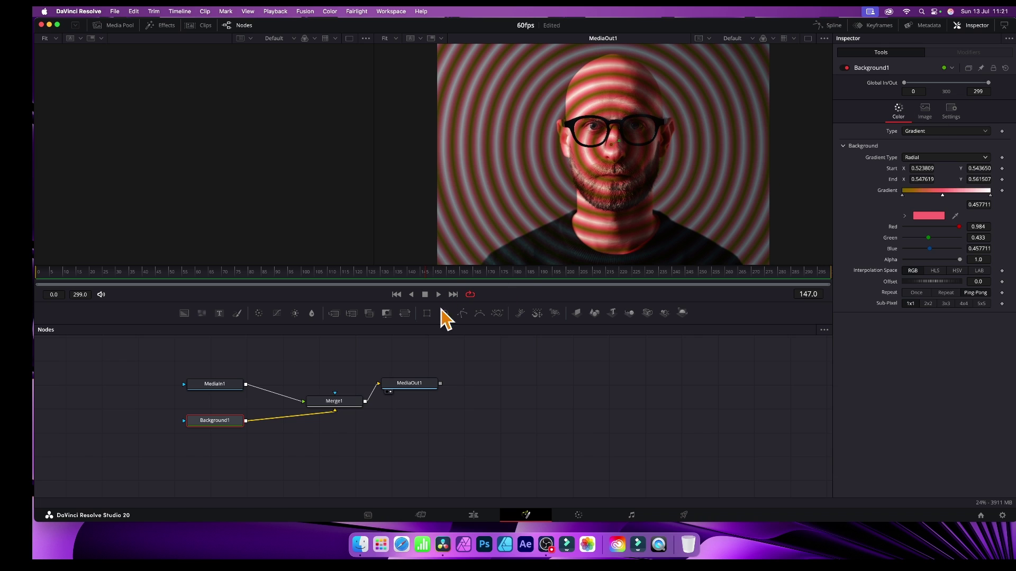
# - Set Merge1's Apply Mode to Pin Light after trying Color Burn and Color Dodge, and shift MediaOut1 right
pyautogui.click(348, 404)
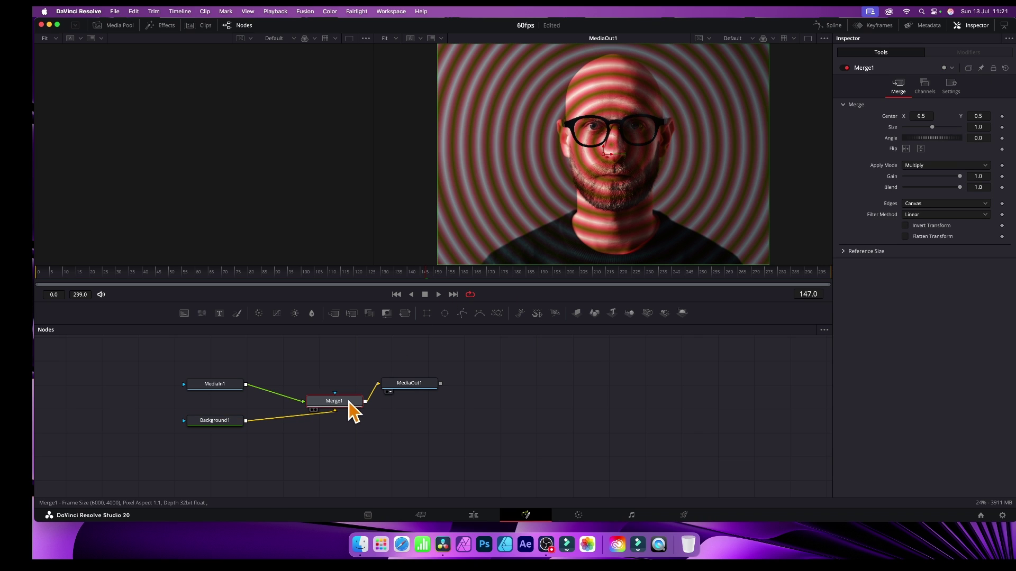
pyautogui.click(942, 166)
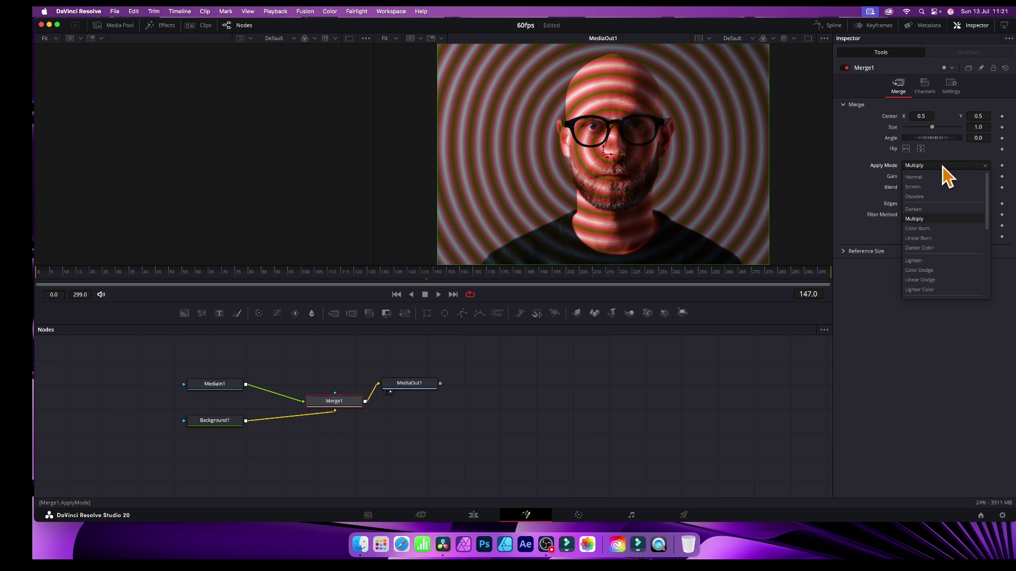
pyautogui.click(934, 232)
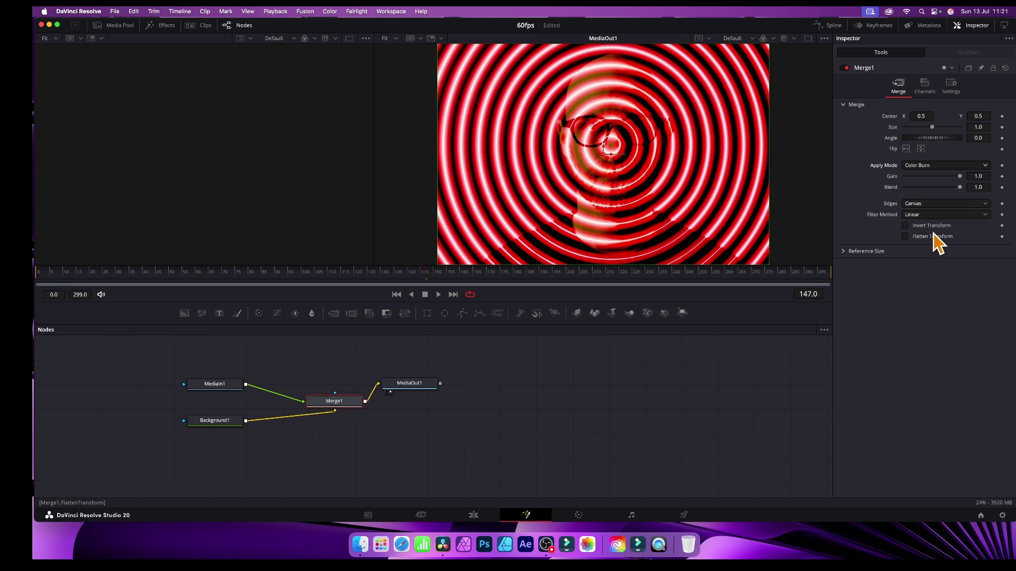
pyautogui.click(942, 167)
pyautogui.click(927, 270)
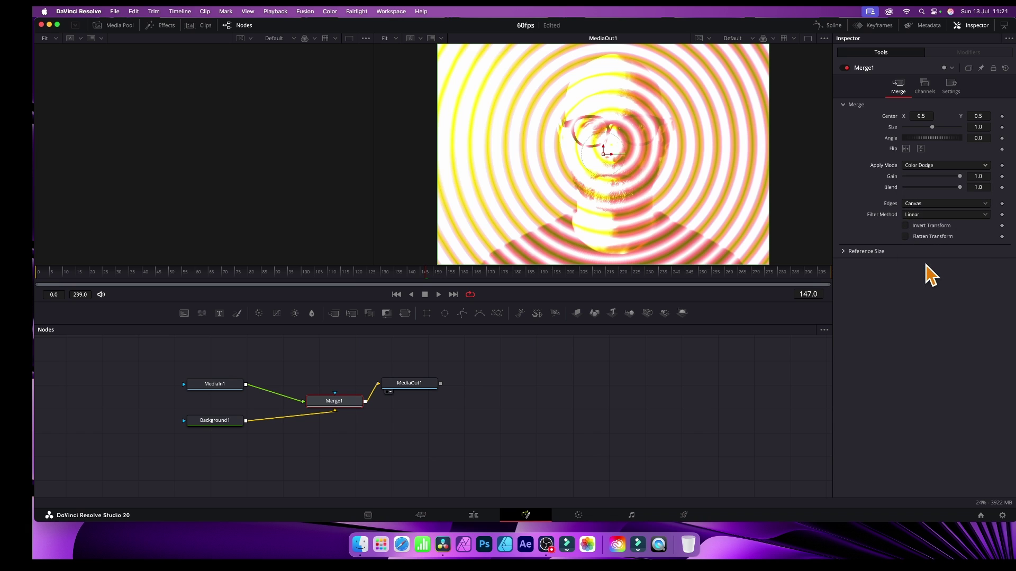
pyautogui.click(929, 172)
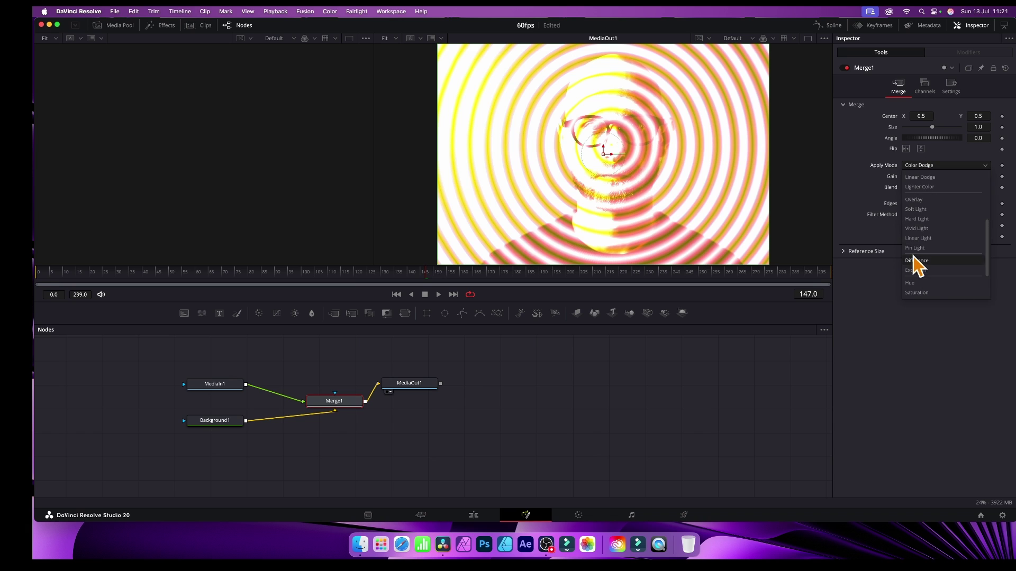
pyautogui.click(922, 248)
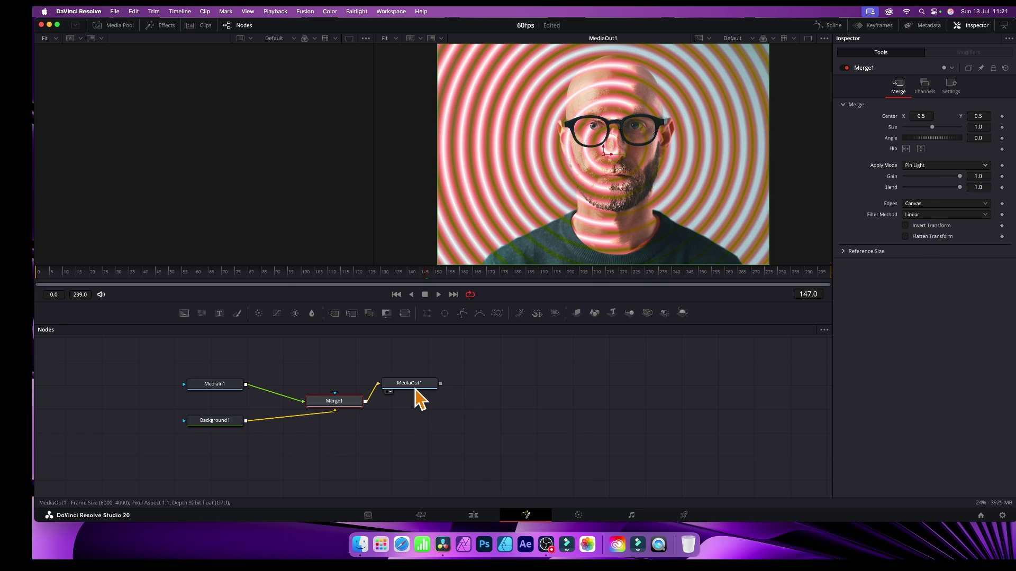
pyautogui.moveTo(415, 386); pyautogui.dragTo(603, 401)
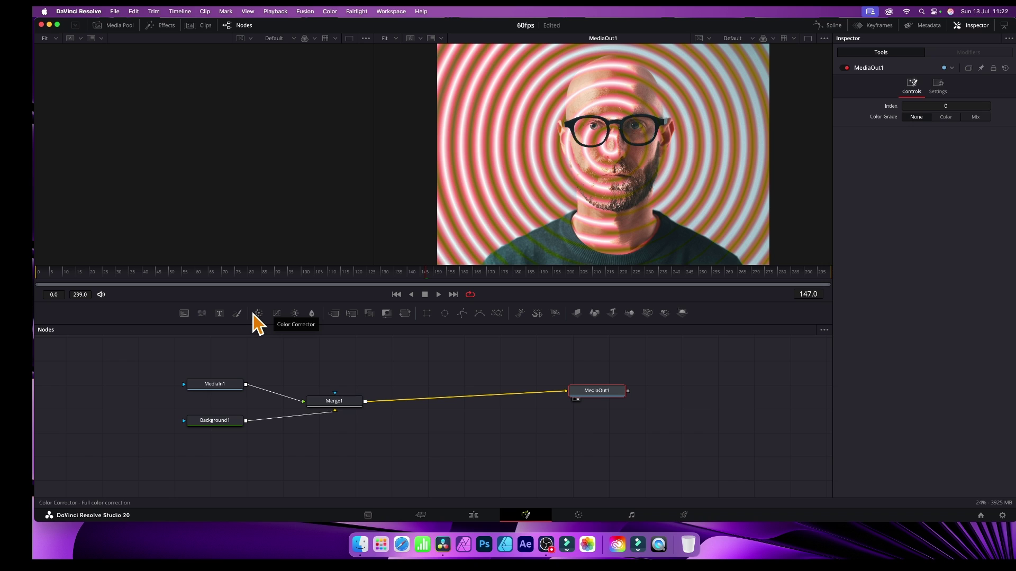
pyautogui.moveTo(257, 314); pyautogui.dragTo(471, 419)
pyautogui.moveTo(566, 395)
pyautogui.mouseDown()
pyautogui.moveTo(438, 423)
pyautogui.moveTo(568, 392)
pyautogui.mouseUp()
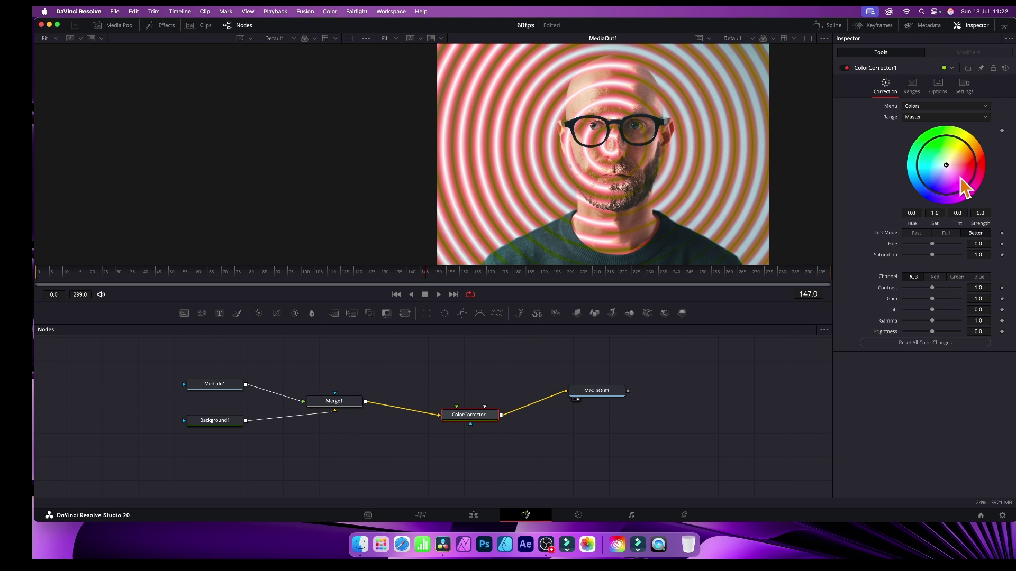
pyautogui.moveTo(950, 164); pyautogui.dragTo(931, 189)
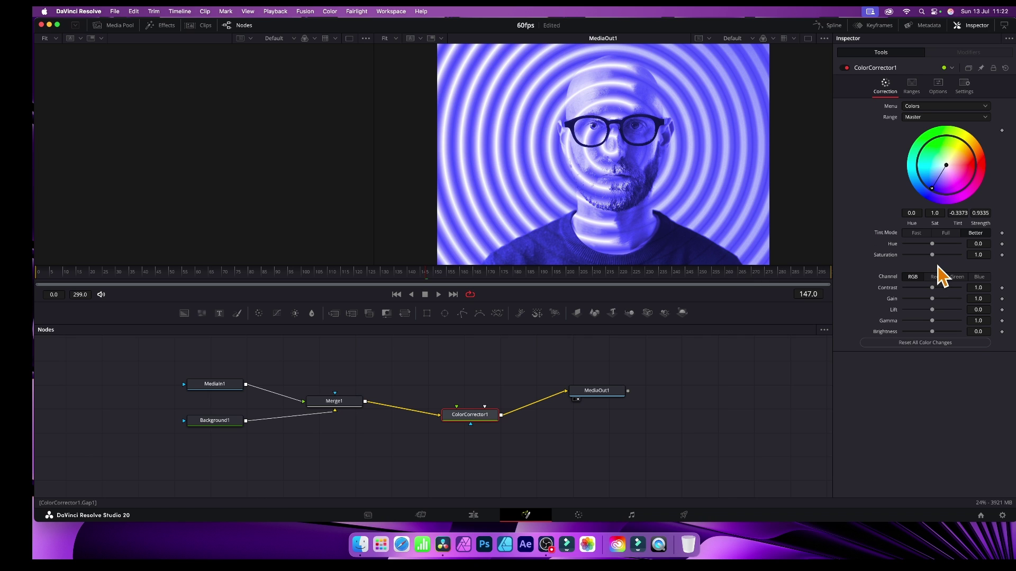
pyautogui.moveTo(933, 255); pyautogui.dragTo(946, 256)
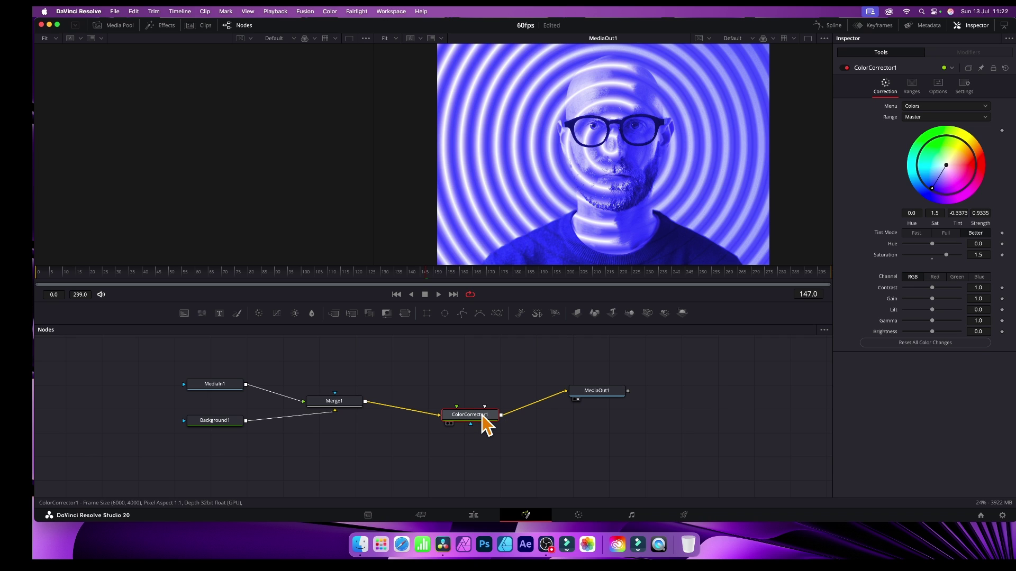
pyautogui.press('Delete')
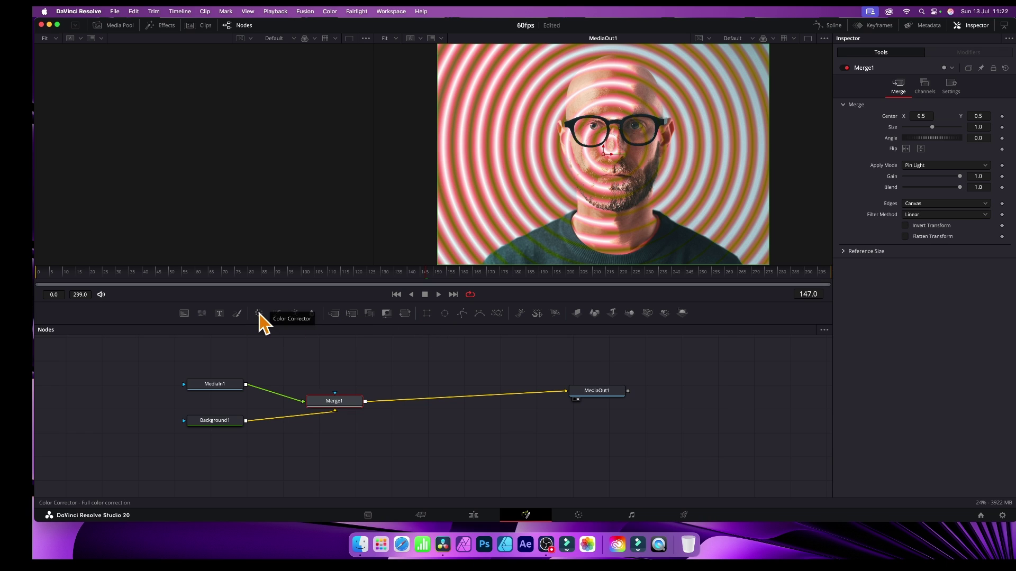
# - Insert a Color Corrector node between Background1 and Merge1
pyautogui.moveTo(259, 314); pyautogui.dragTo(301, 442)
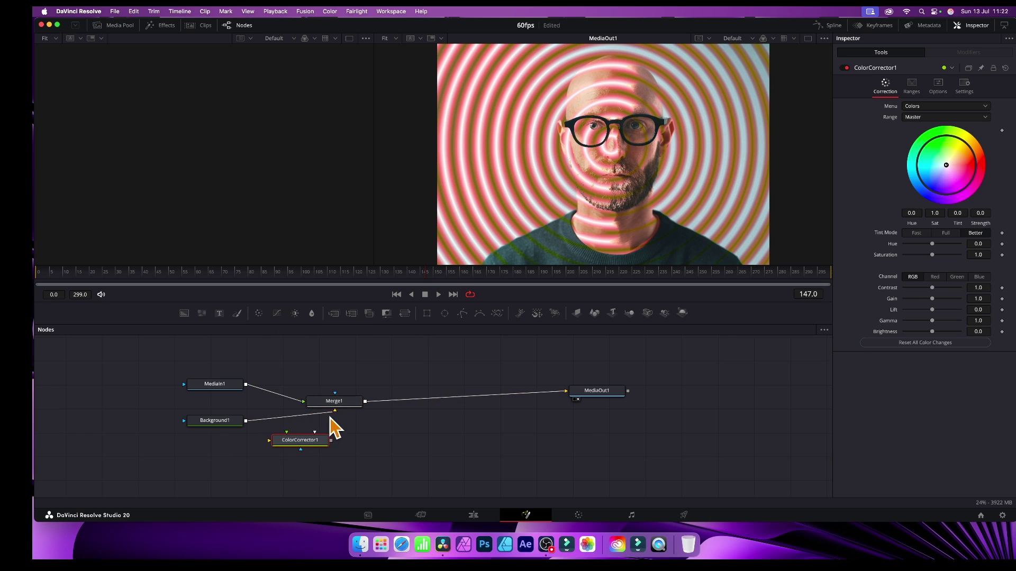
pyautogui.moveTo(336, 413); pyautogui.dragTo(269, 440)
pyautogui.moveTo(331, 442); pyautogui.dragTo(335, 411)
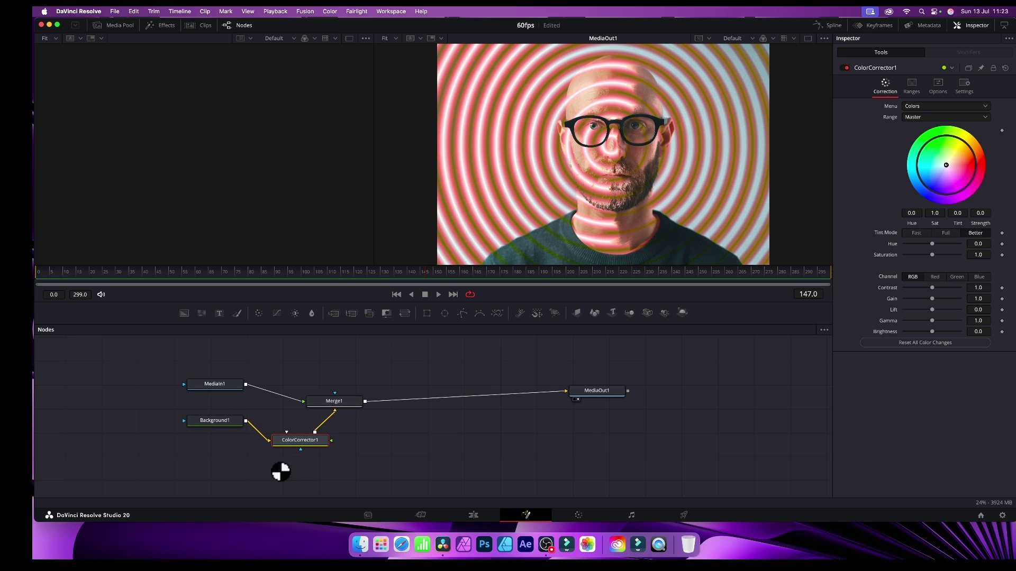
# - Set ColorCorrector1's hue to -0.05 and tint the rings orange-red, then move Merge1 right
pyautogui.moveTo(934, 246)
pyautogui.mouseDown()
pyautogui.moveTo(953, 249)
pyautogui.moveTo(931, 247)
pyautogui.mouseUp()
pyautogui.moveTo(964, 160); pyautogui.dragTo(965, 157)
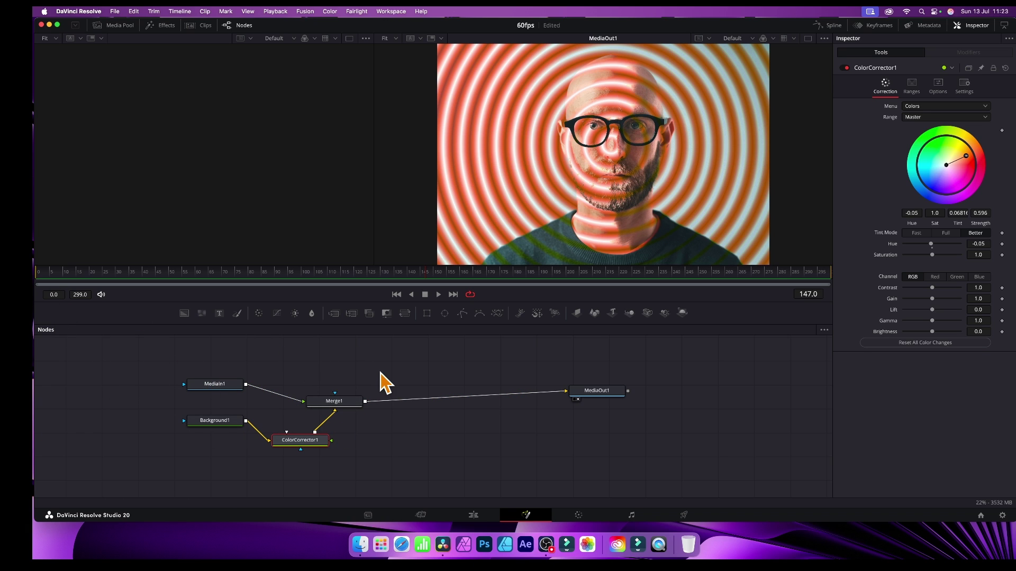
pyautogui.moveTo(347, 403); pyautogui.dragTo(442, 406)
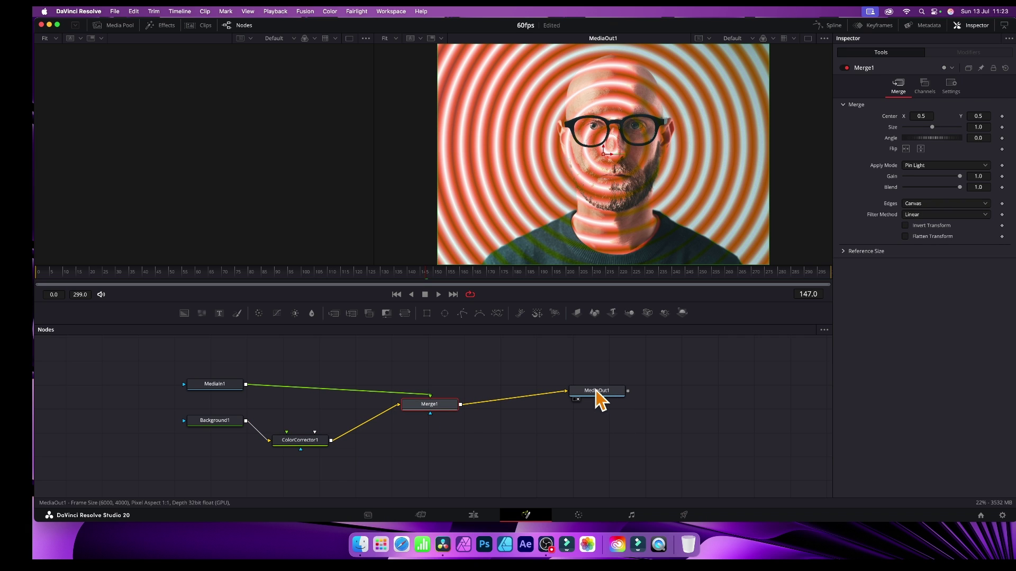
# - Return to the Edit page to view the orange-ring portrait composite on the timeline
pyautogui.click(475, 516)
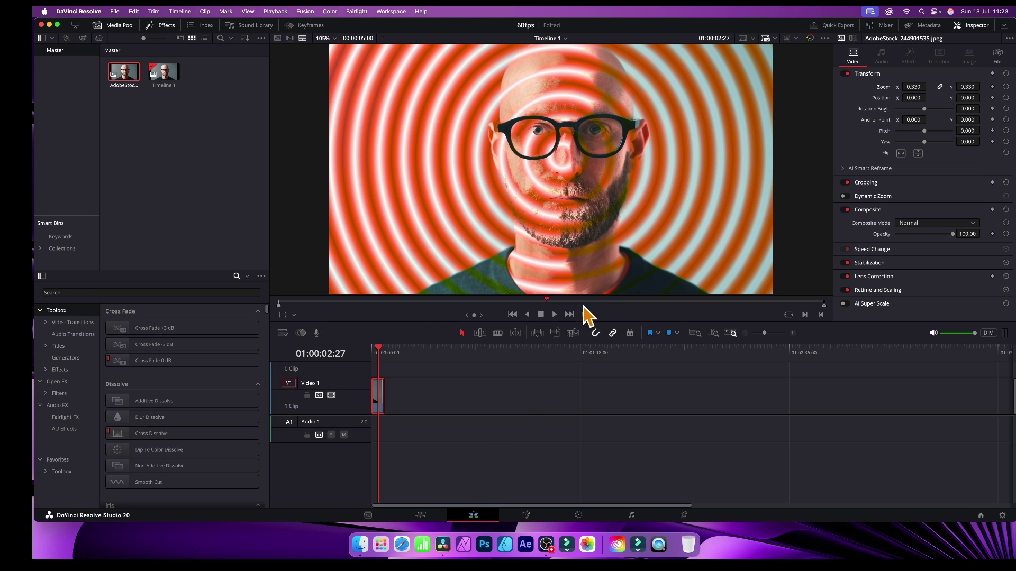